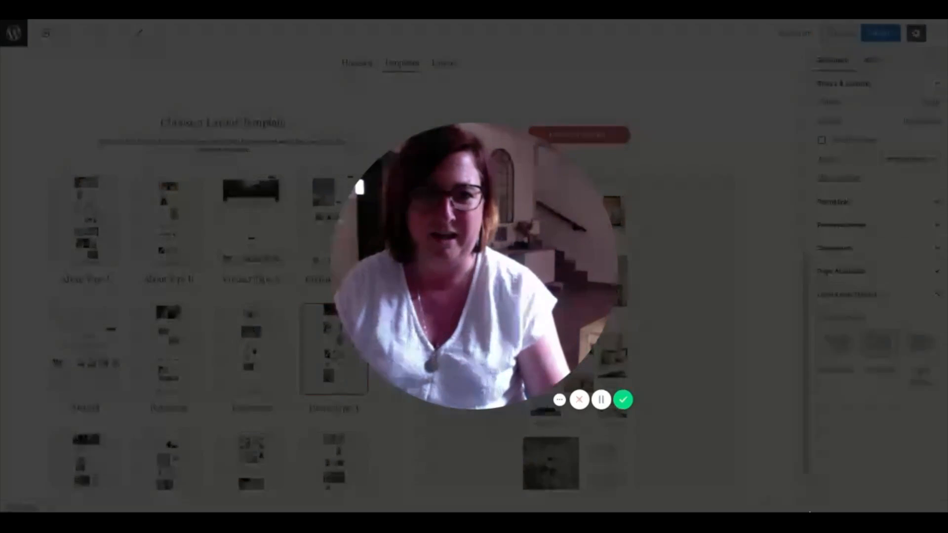
{"action": "scroll", "coordinate": [474, 474], "scroll_direction": "down", "scroll_amount": 10}
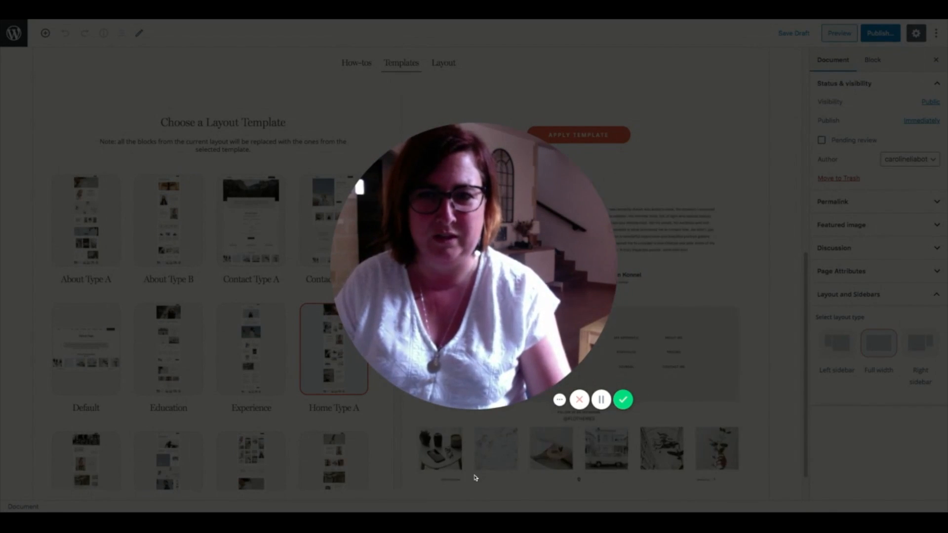
{"action": "left_click", "coordinate": [482, 466]}
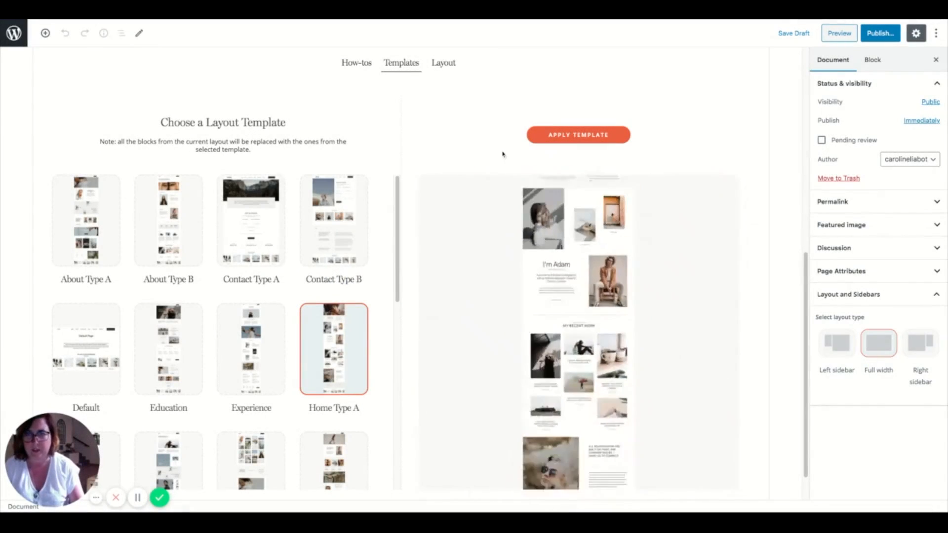
Preview the About Type A and About Type B layout templates, and apply About Type A to the page
{"action": "mouse_move", "coordinate": [367, 312]}
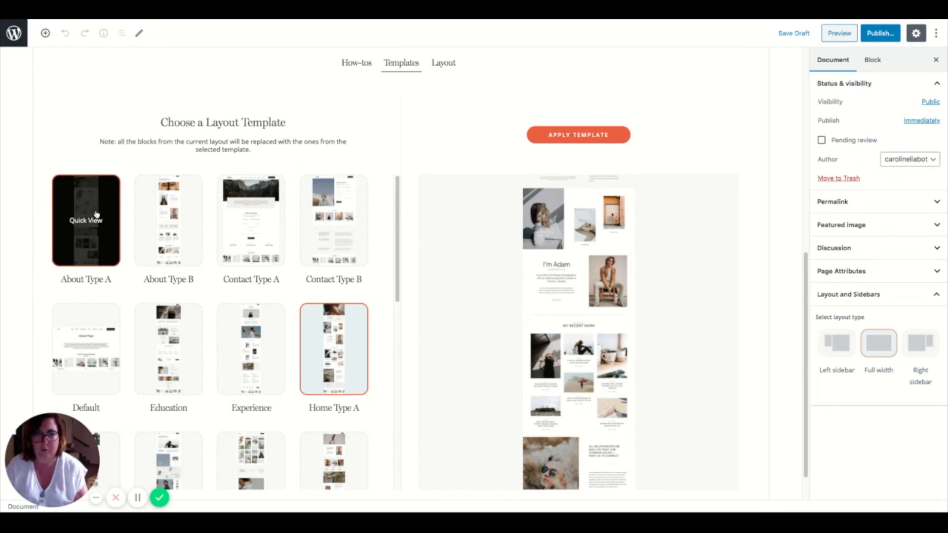
{"action": "left_click", "coordinate": [168, 225]}
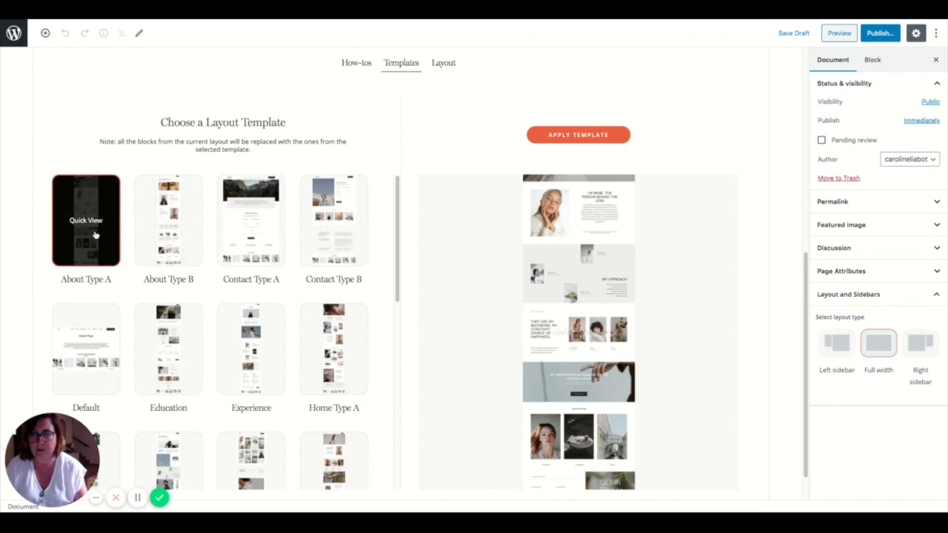
{"action": "left_click", "coordinate": [96, 235]}
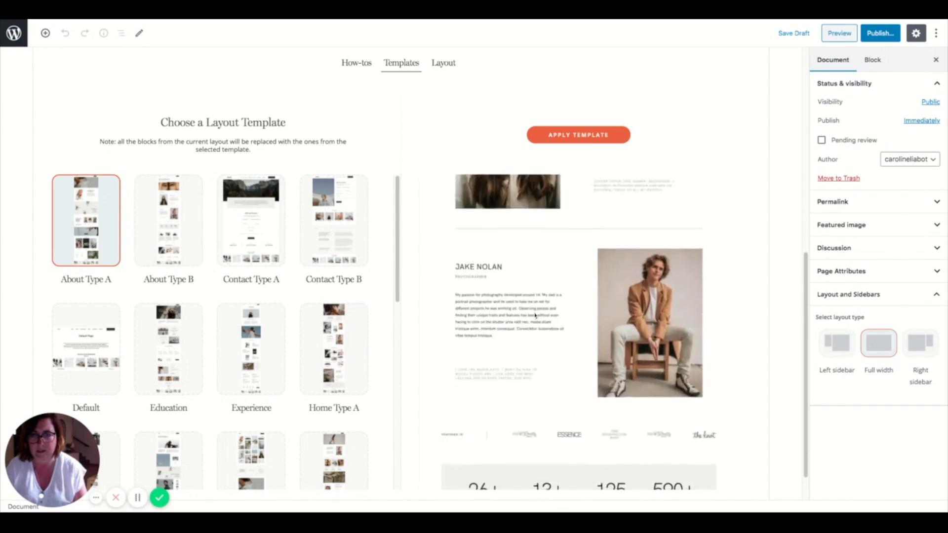
{"action": "left_click", "coordinate": [198, 236]}
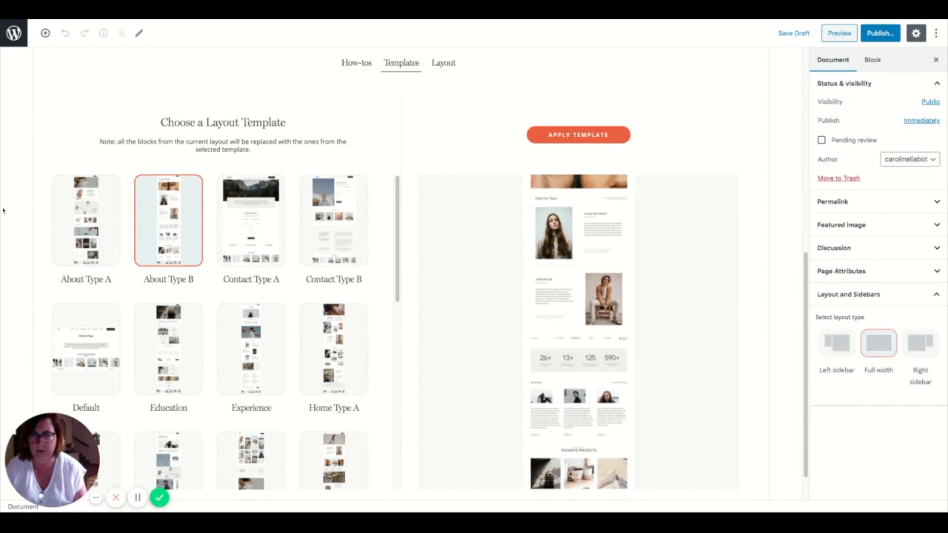
{"action": "left_click", "coordinate": [82, 217]}
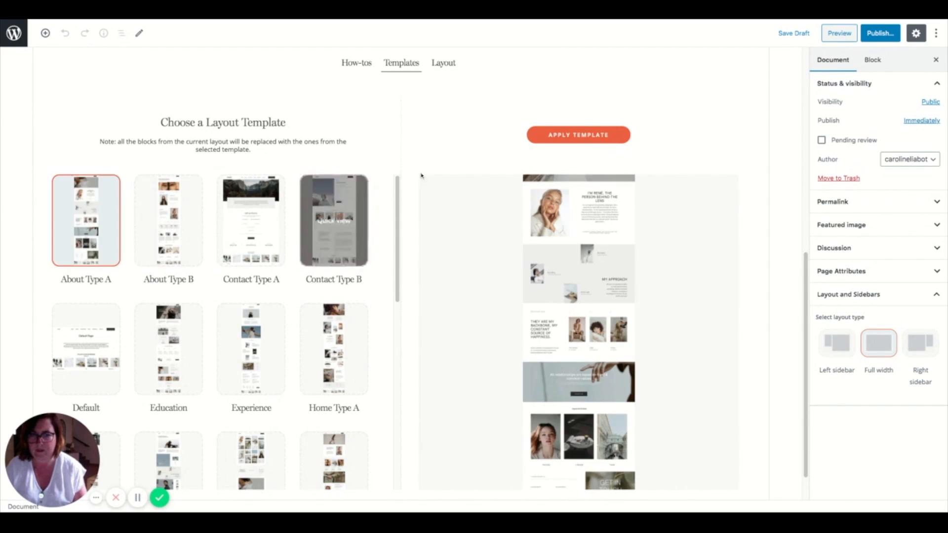
{"action": "left_click", "coordinate": [558, 137]}
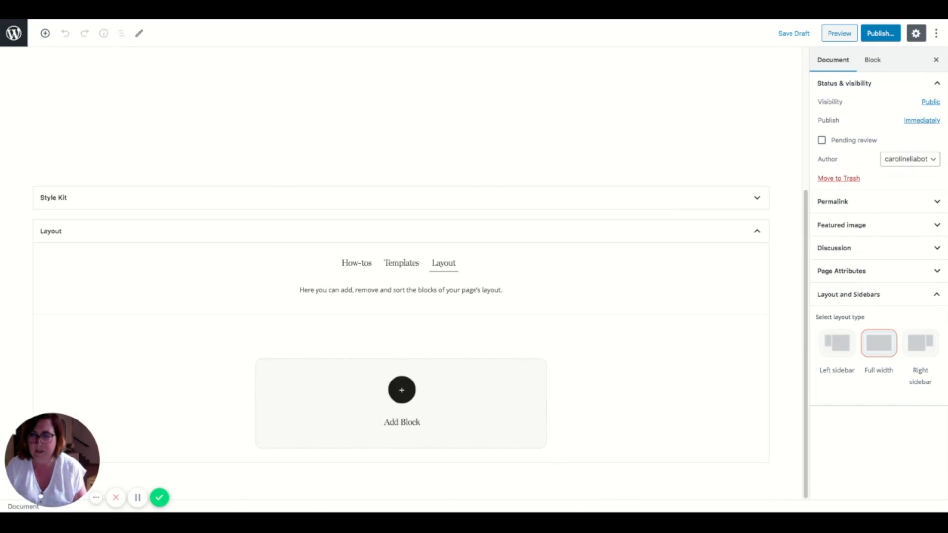
Examine the blocks of the applied About Type A layout, from the header placeholder through the image and link blocks
{"action": "scroll", "coordinate": [659, 172], "scroll_direction": "down", "scroll_amount": 3}
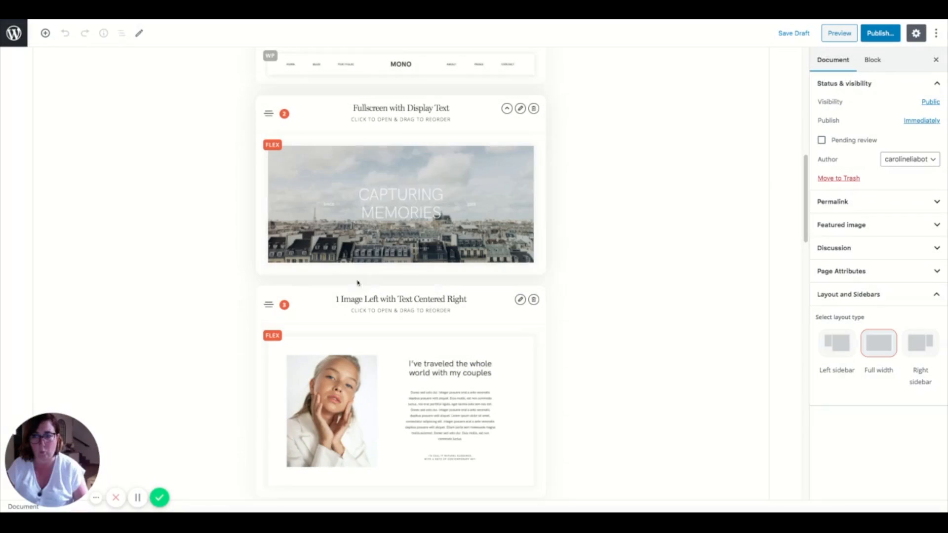
{"action": "scroll", "coordinate": [395, 258], "scroll_direction": "up", "scroll_amount": 1}
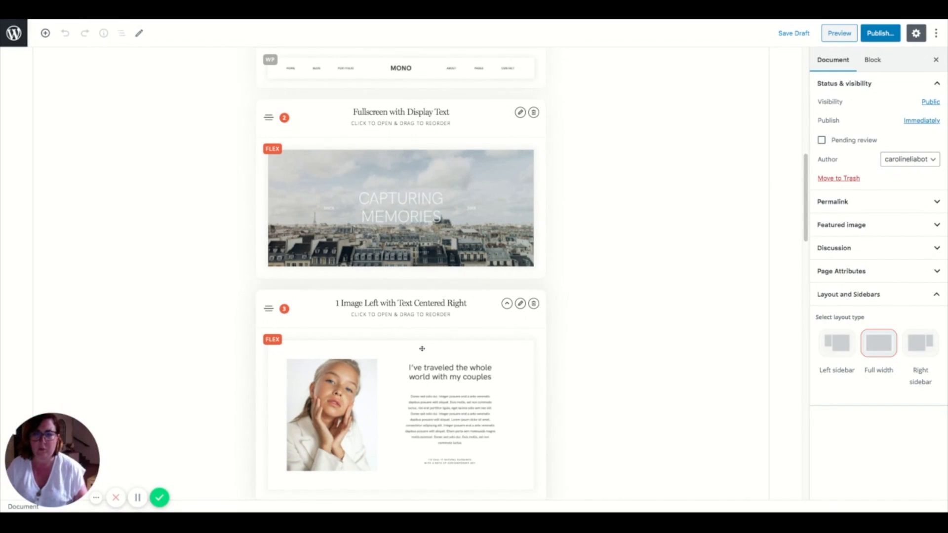
{"action": "scroll", "coordinate": [422, 348], "scroll_direction": "down", "scroll_amount": 3}
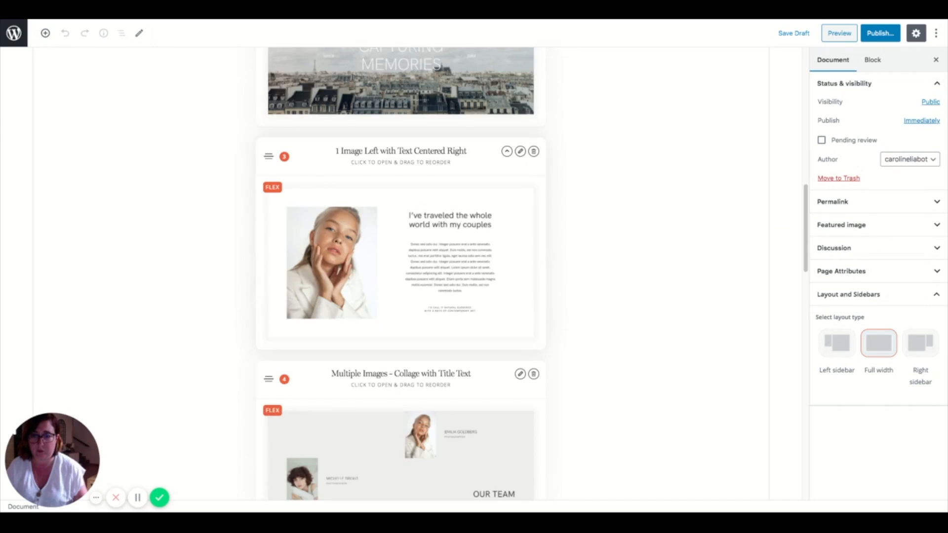
{"action": "scroll", "coordinate": [432, 388], "scroll_direction": "down", "scroll_amount": 10}
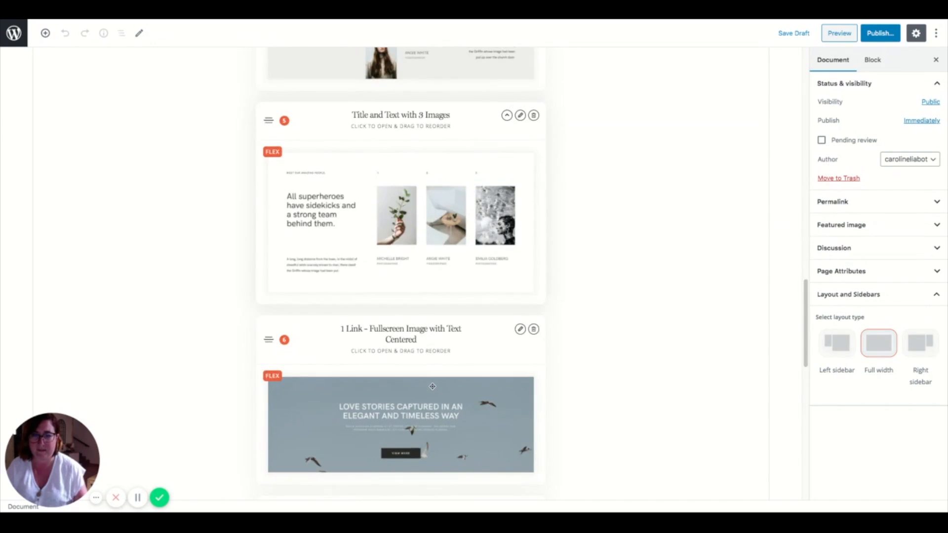
{"action": "scroll", "coordinate": [432, 389], "scroll_direction": "down", "scroll_amount": 11}
{"action": "scroll", "coordinate": [432, 384], "scroll_direction": "up", "scroll_amount": 9}
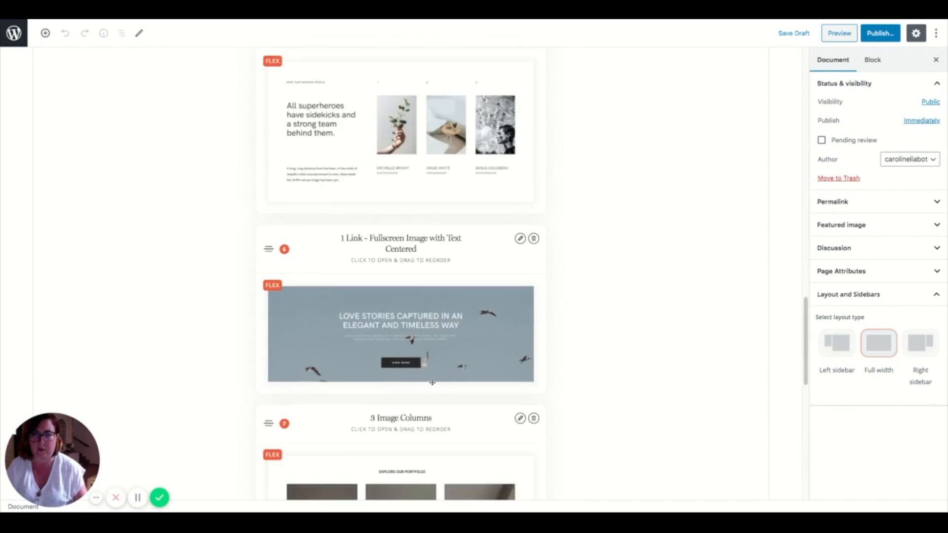
{"action": "scroll", "coordinate": [432, 382], "scroll_direction": "up", "scroll_amount": 11}
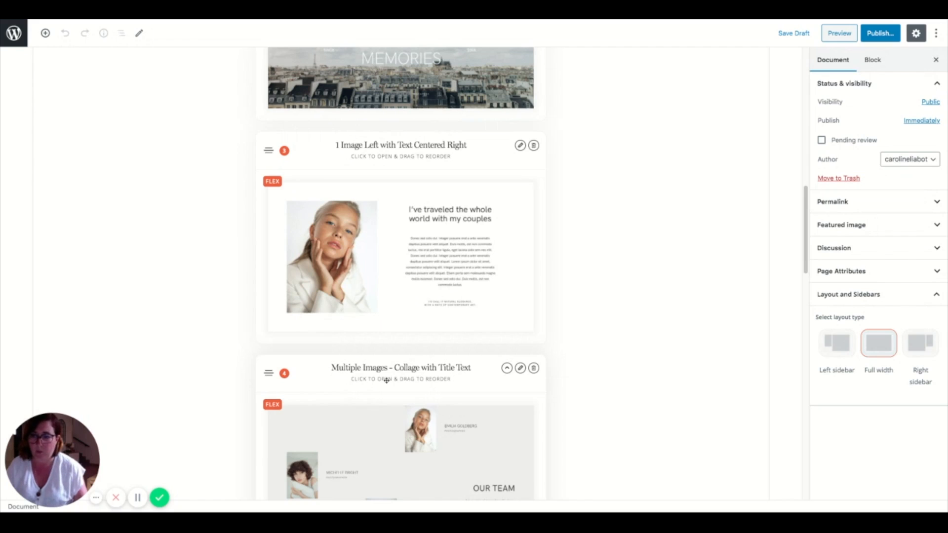
{"action": "scroll", "coordinate": [386, 380], "scroll_direction": "up", "scroll_amount": 5}
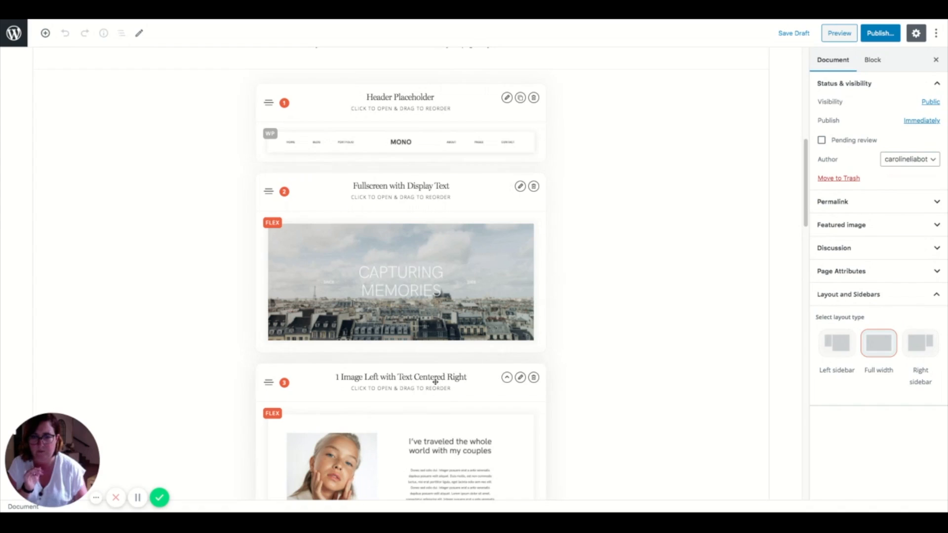
{"action": "scroll", "coordinate": [436, 382], "scroll_direction": "down", "scroll_amount": 4}
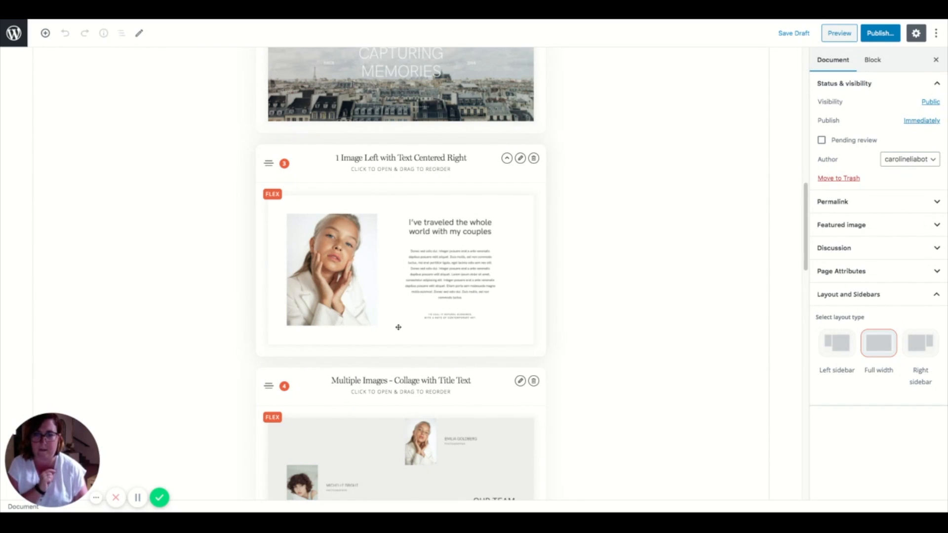
Delete the "Multiple Images - Collage with Title Text" block from the page layout
{"action": "scroll", "coordinate": [398, 326], "scroll_direction": "down", "scroll_amount": 3}
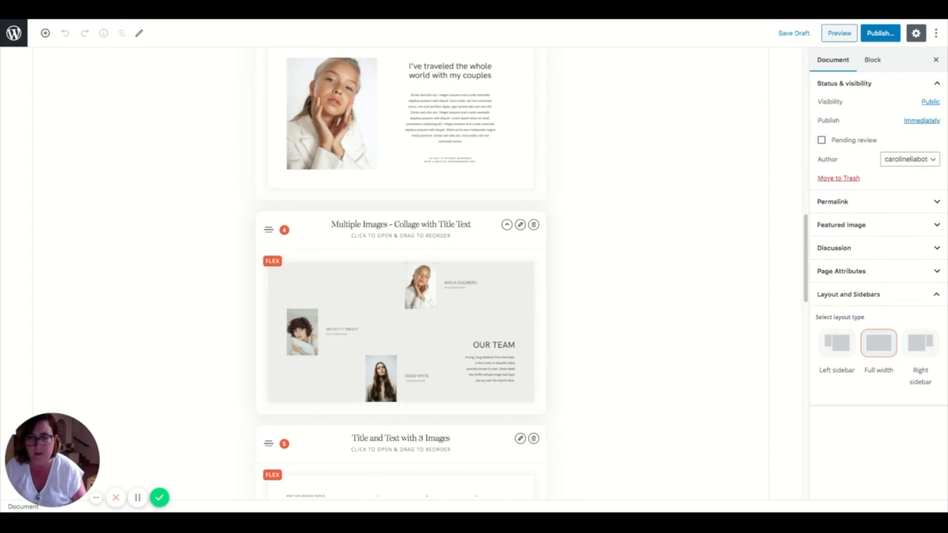
{"action": "scroll", "coordinate": [400, 271], "scroll_direction": "down", "scroll_amount": 1}
{"action": "scroll", "coordinate": [400, 271], "scroll_direction": "down", "scroll_amount": 5}
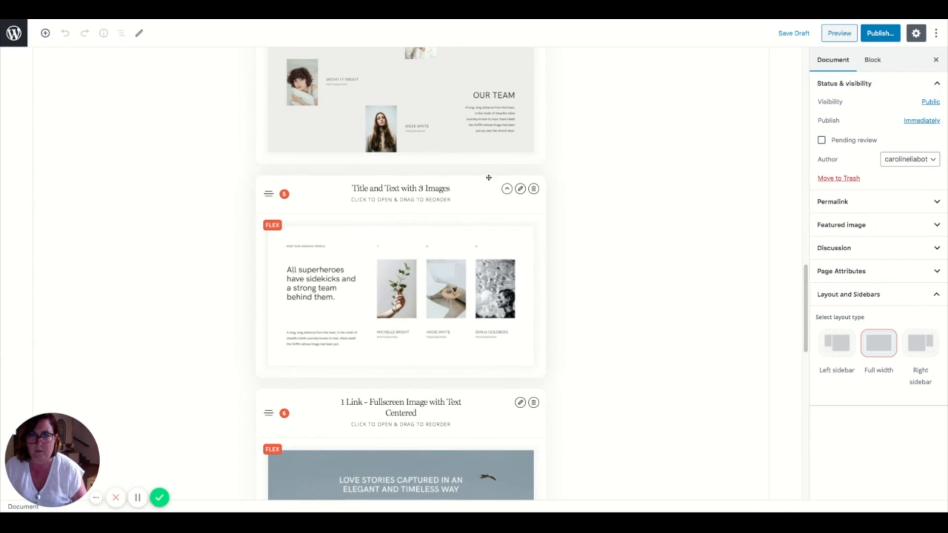
{"action": "scroll", "coordinate": [428, 144], "scroll_direction": "up", "scroll_amount": 1}
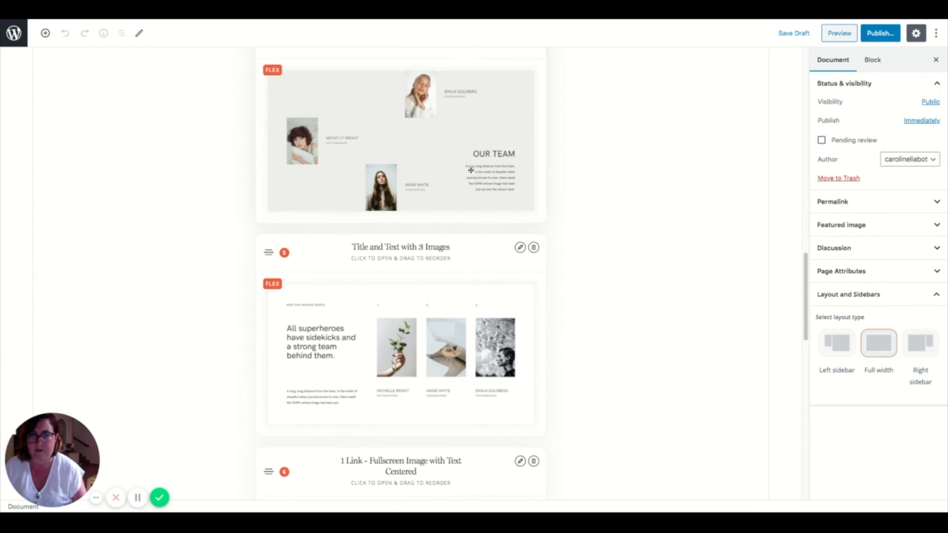
{"action": "scroll", "coordinate": [459, 341], "scroll_direction": "up", "scroll_amount": 1}
{"action": "left_click", "coordinate": [521, 78]}
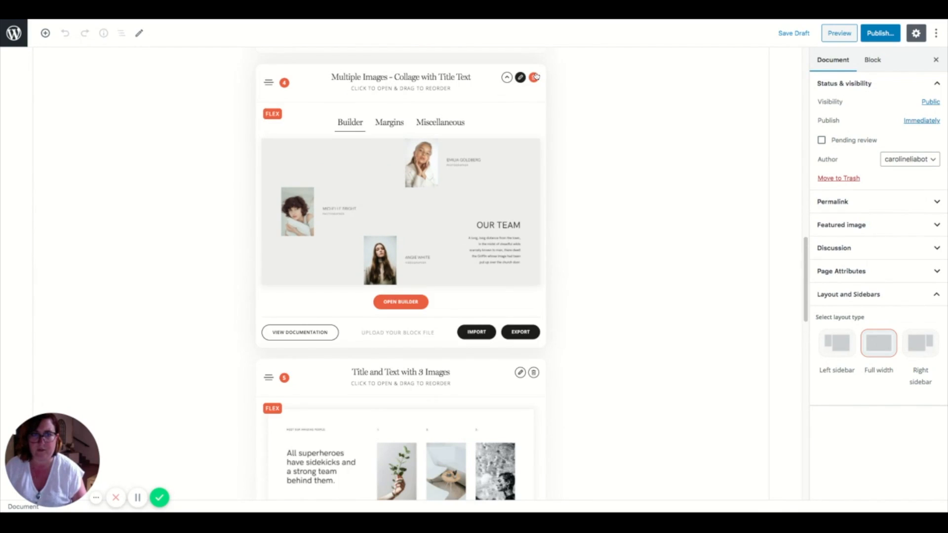
{"action": "left_click", "coordinate": [534, 77]}
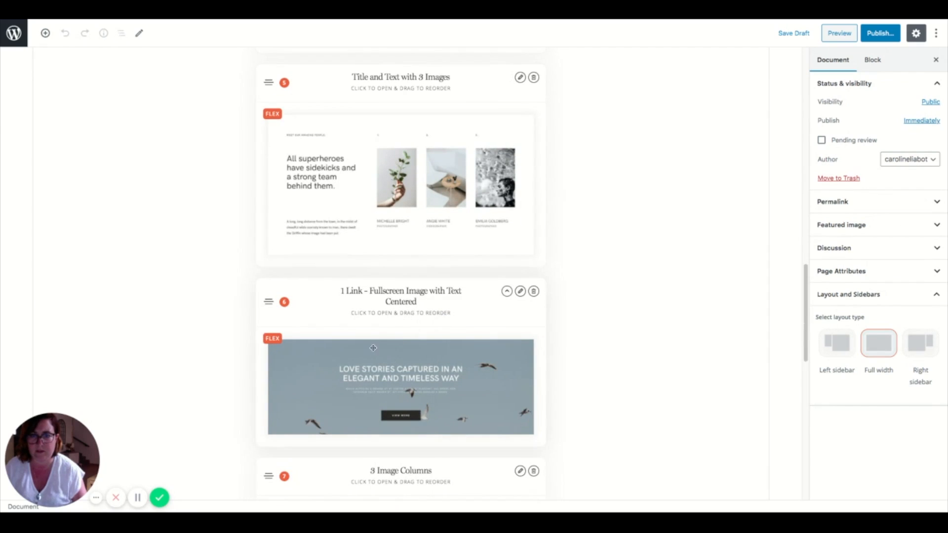
Review the remaining layout blocks, then open "1 Image Left with Text Centered Right" in the builder with the element settings hidden
{"action": "scroll", "coordinate": [373, 348], "scroll_direction": "down", "scroll_amount": 3}
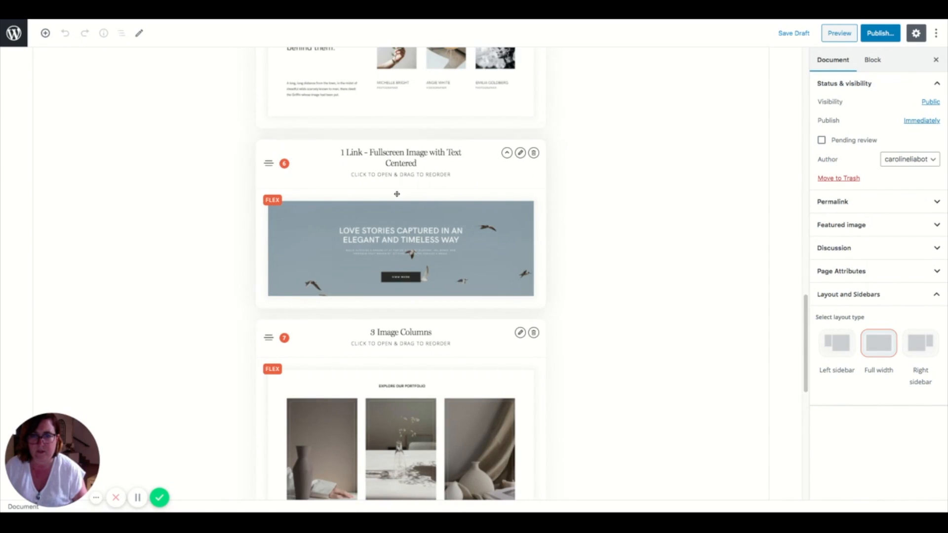
{"action": "scroll", "coordinate": [414, 248], "scroll_direction": "down", "scroll_amount": 3}
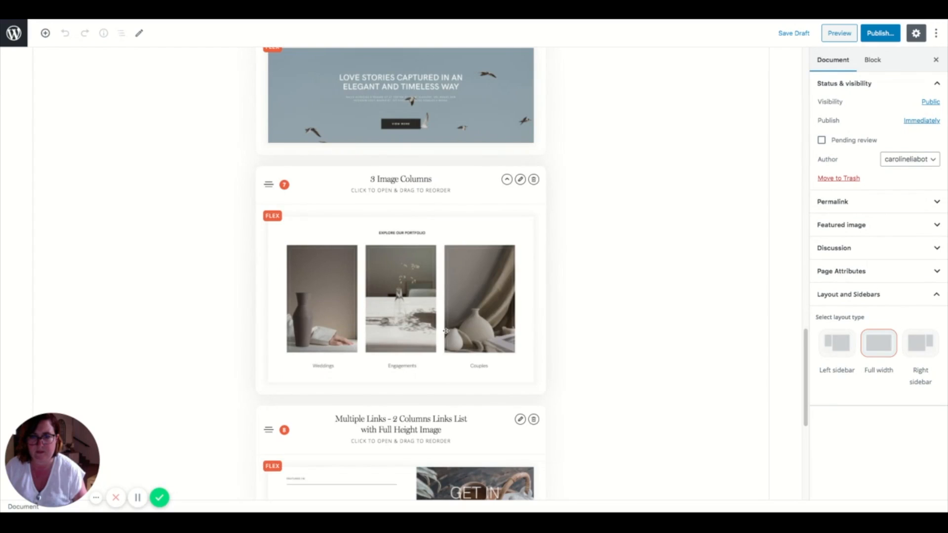
{"action": "scroll", "coordinate": [447, 331], "scroll_direction": "down", "scroll_amount": 4}
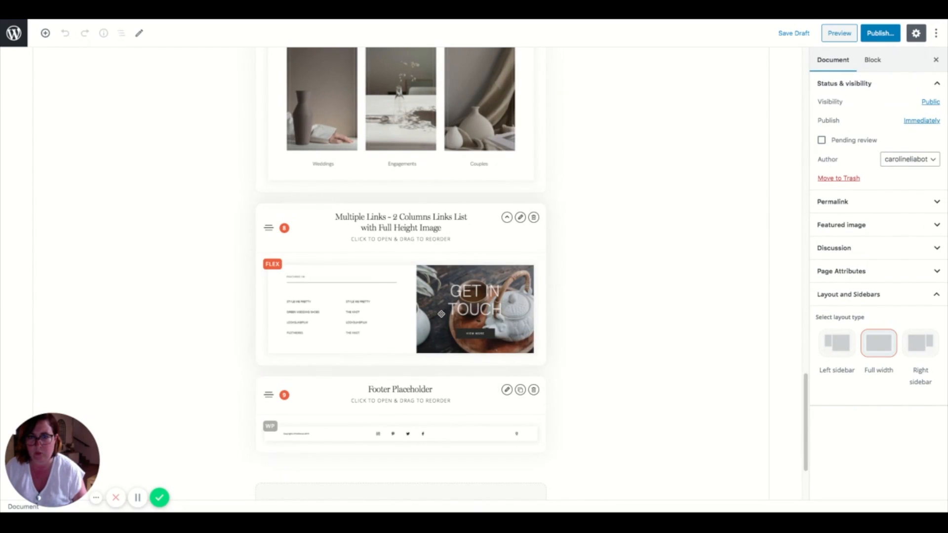
{"action": "scroll", "coordinate": [420, 303], "scroll_direction": "up", "scroll_amount": 1}
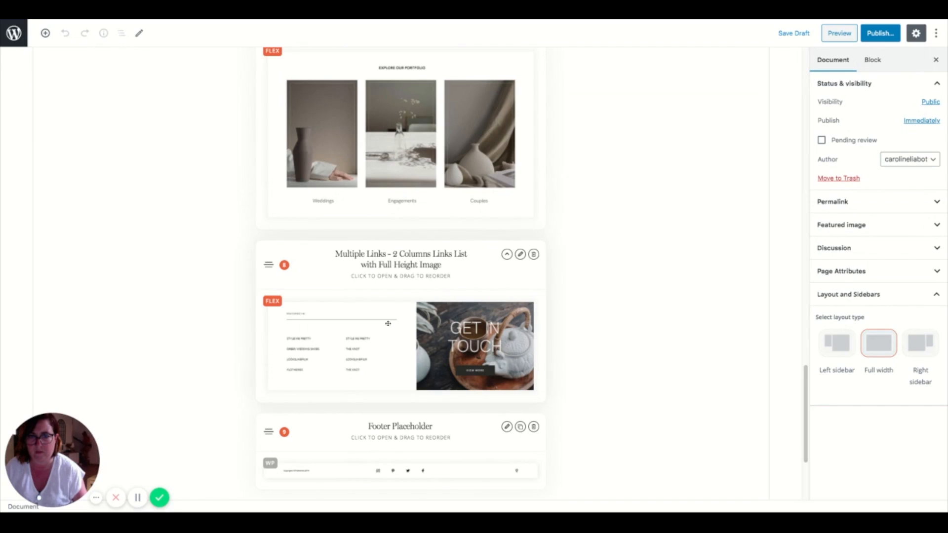
{"action": "scroll", "coordinate": [428, 395], "scroll_direction": "up", "scroll_amount": 1}
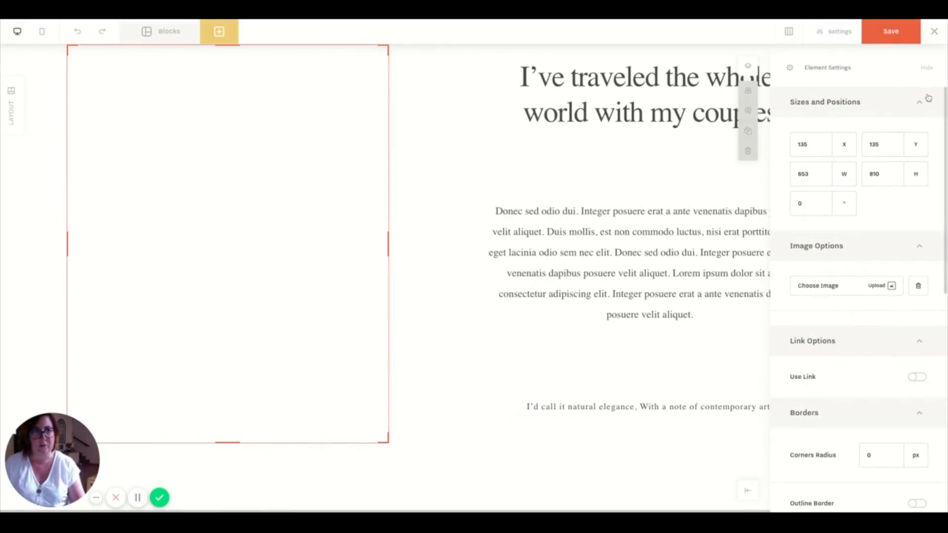
{"action": "left_click", "coordinate": [933, 70]}
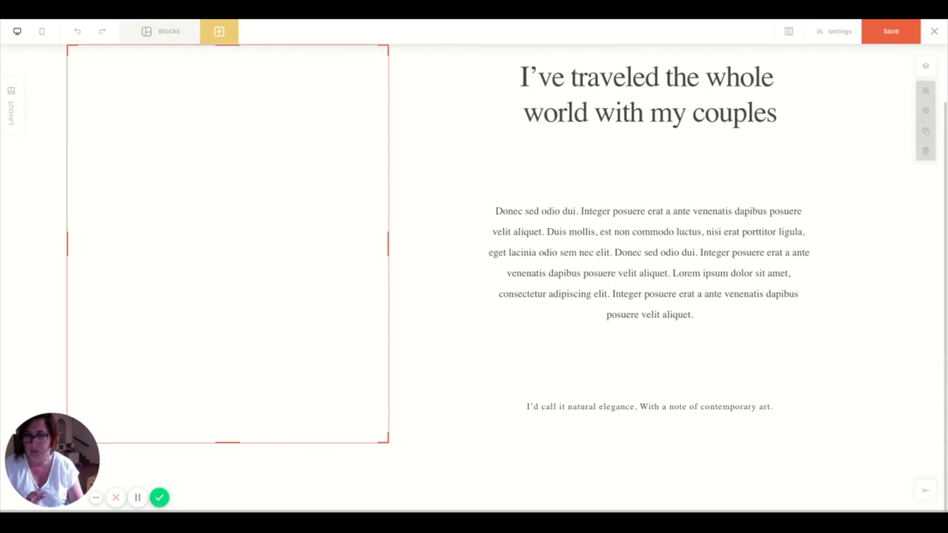
{"action": "scroll", "coordinate": [474, 276], "scroll_direction": "up", "scroll_amount": 1}
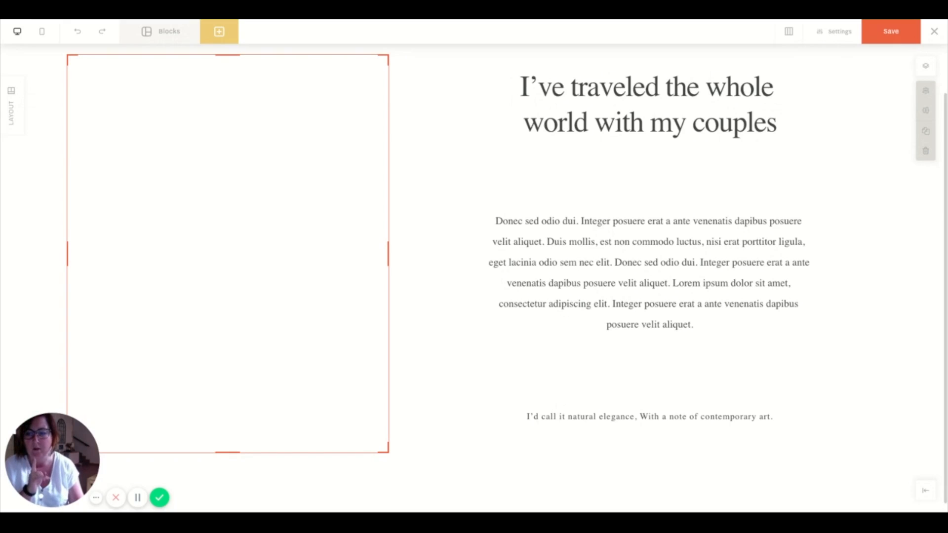
Open the media library for the empty image placeholder and compare candidate portraits of the photographer
{"action": "left_click", "coordinate": [301, 289]}
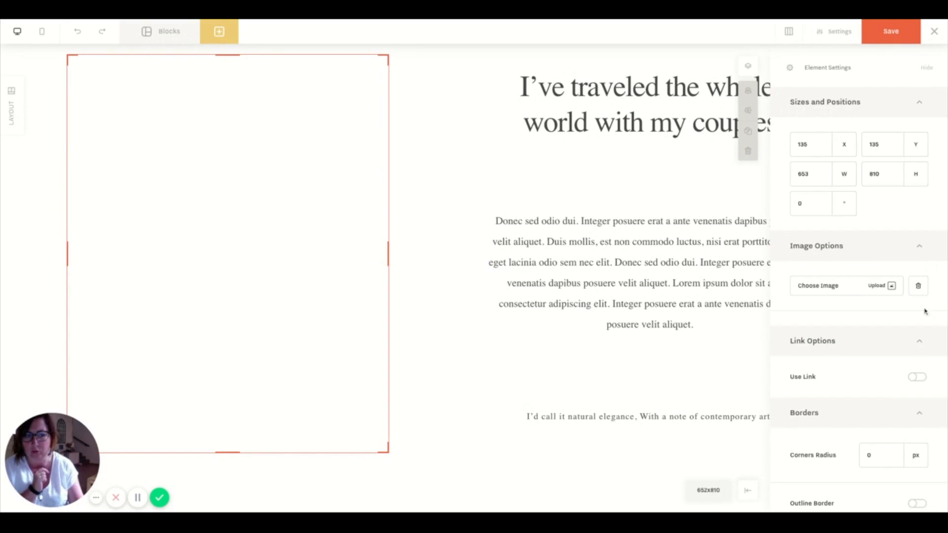
{"action": "left_click", "coordinate": [858, 290]}
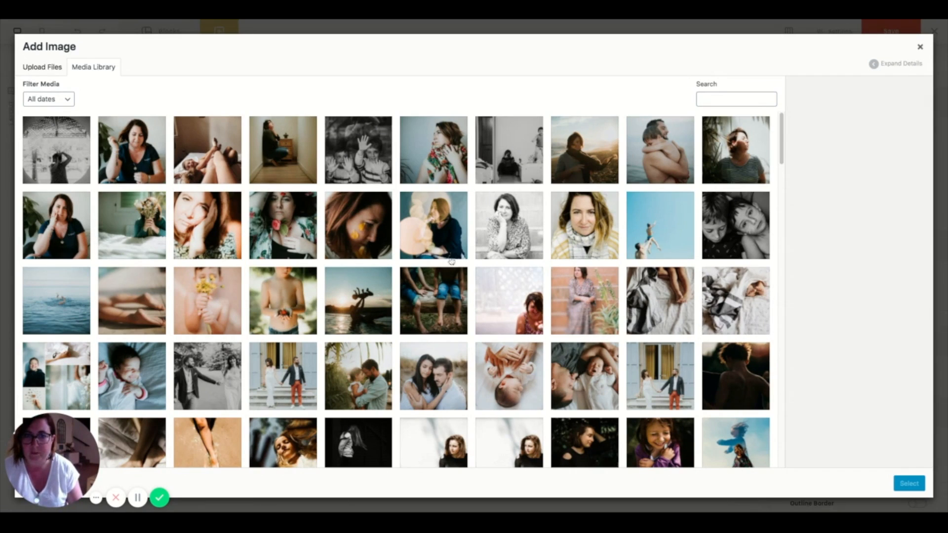
{"action": "left_click", "coordinate": [283, 244]}
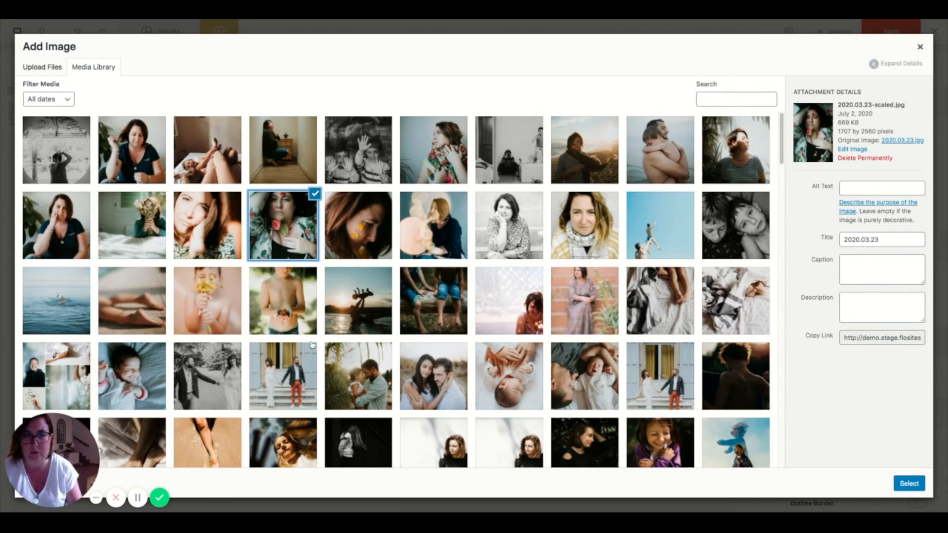
{"action": "left_click", "coordinate": [735, 162]}
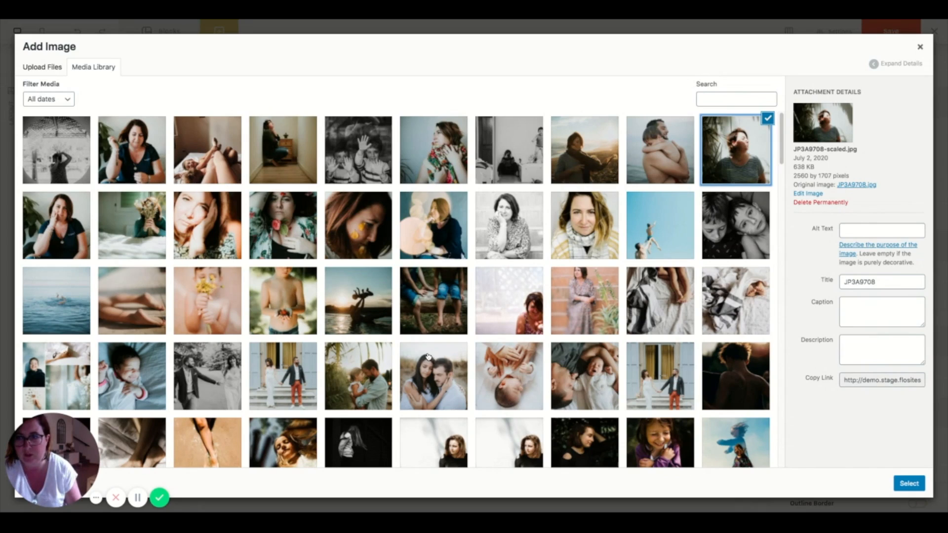
{"action": "left_click", "coordinate": [45, 149]}
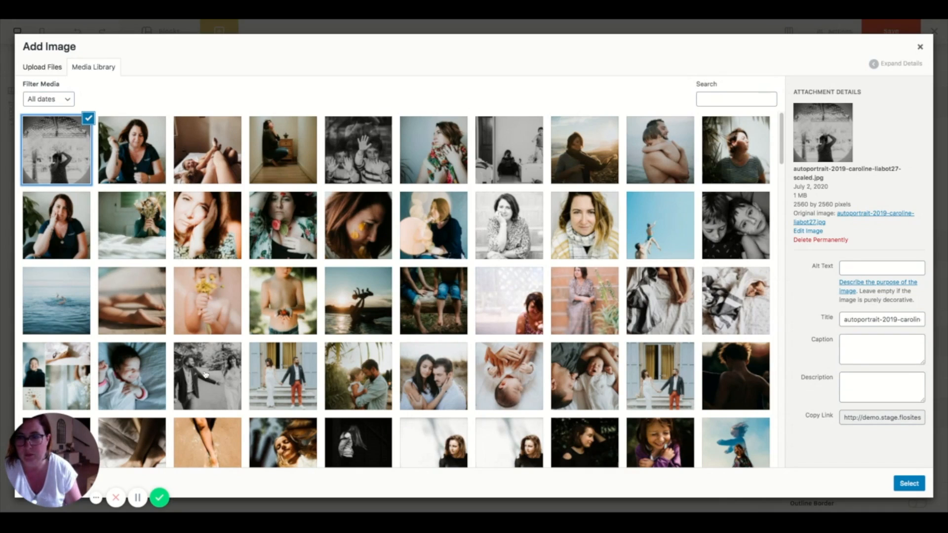
{"action": "left_click", "coordinate": [146, 274]}
{"action": "left_click", "coordinate": [146, 218]}
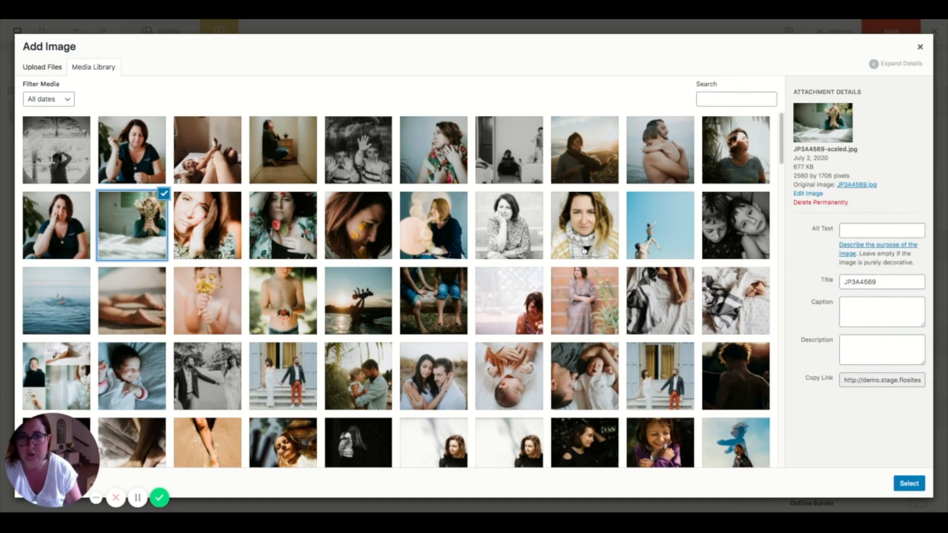
{"action": "left_click", "coordinate": [593, 219]}
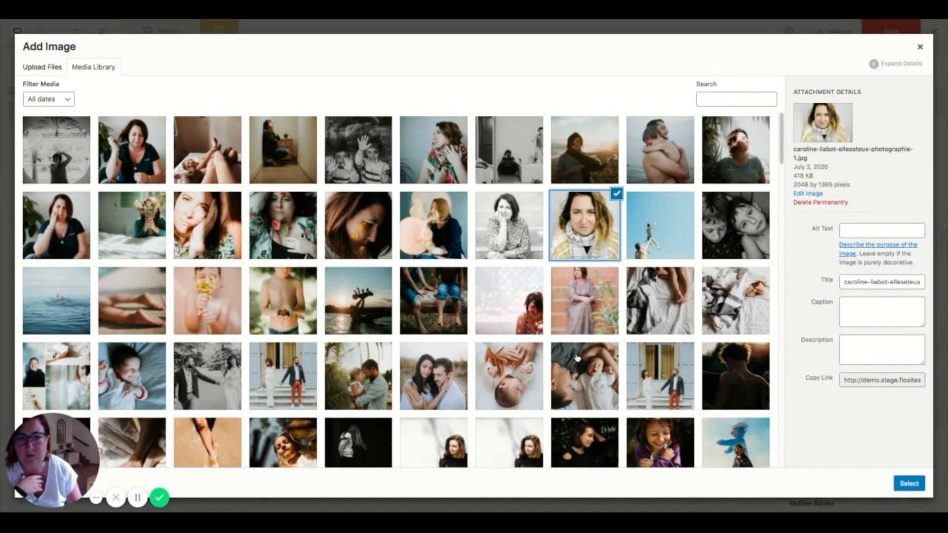
{"action": "left_click", "coordinate": [516, 248]}
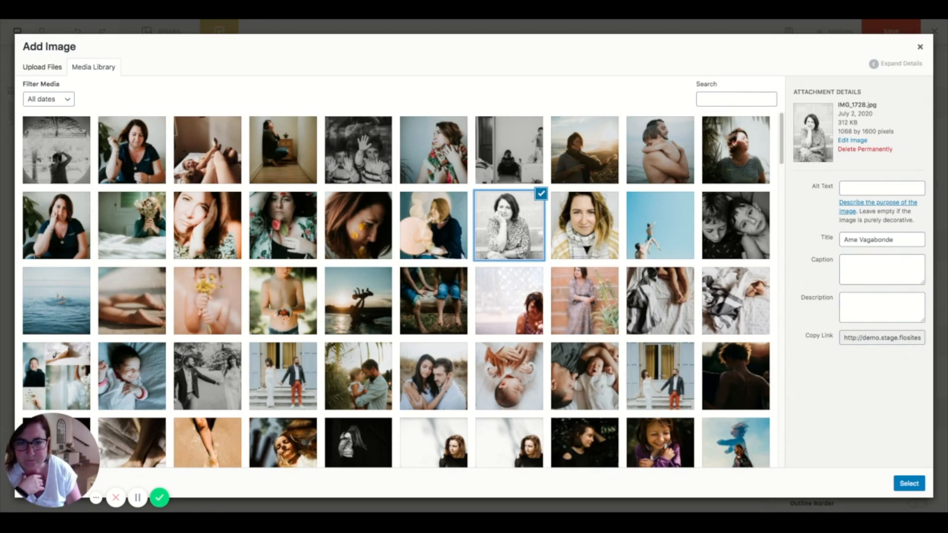
{"action": "left_click", "coordinate": [592, 296]}
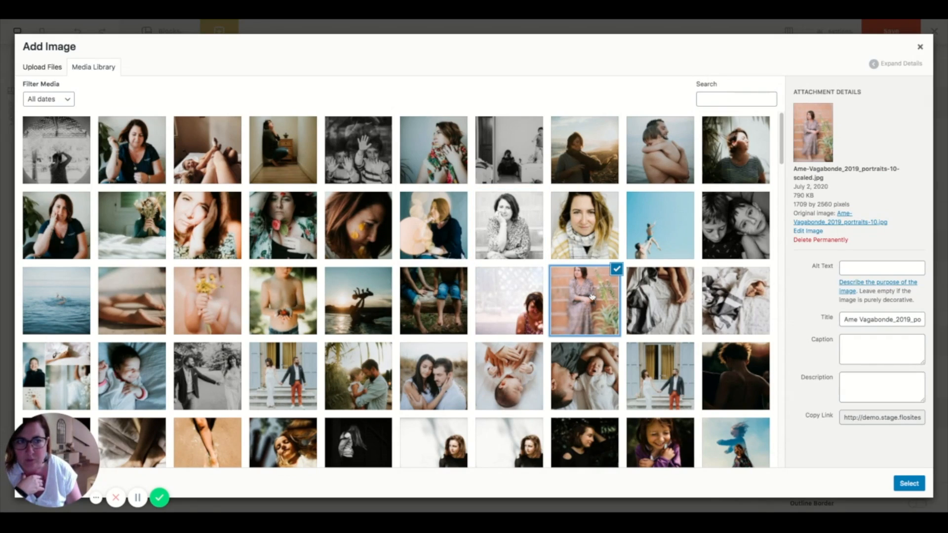
Insert the laughing portrait in the floral dress against the bright wall, and shift its crop frame slightly toward the woman
{"action": "left_click", "coordinate": [523, 311]}
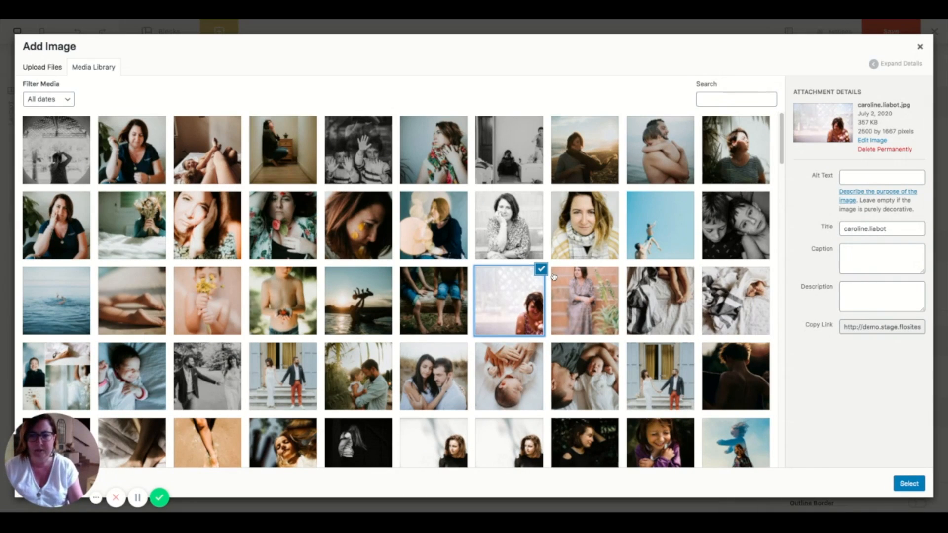
{"action": "left_click", "coordinate": [908, 484]}
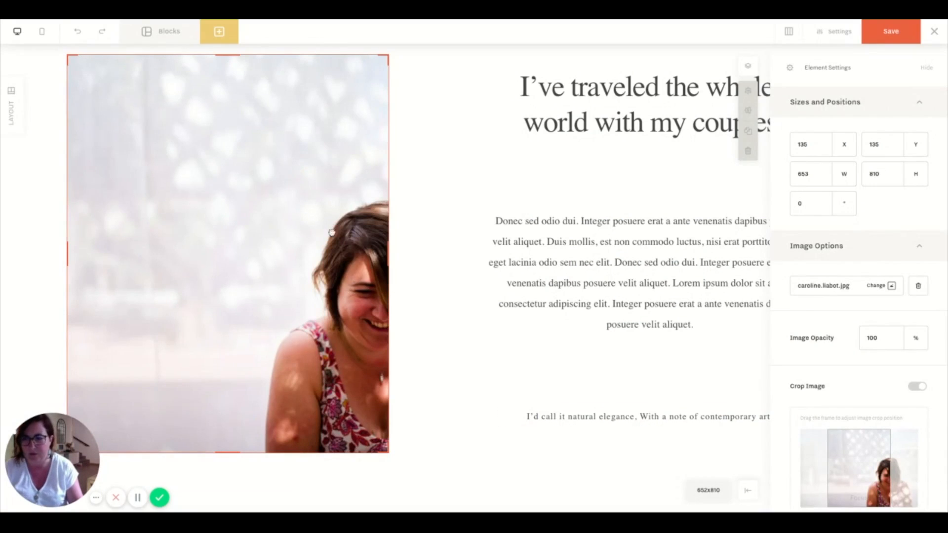
{"action": "left_click_drag", "start_coordinate": [871, 462], "coordinate": [878, 463]}
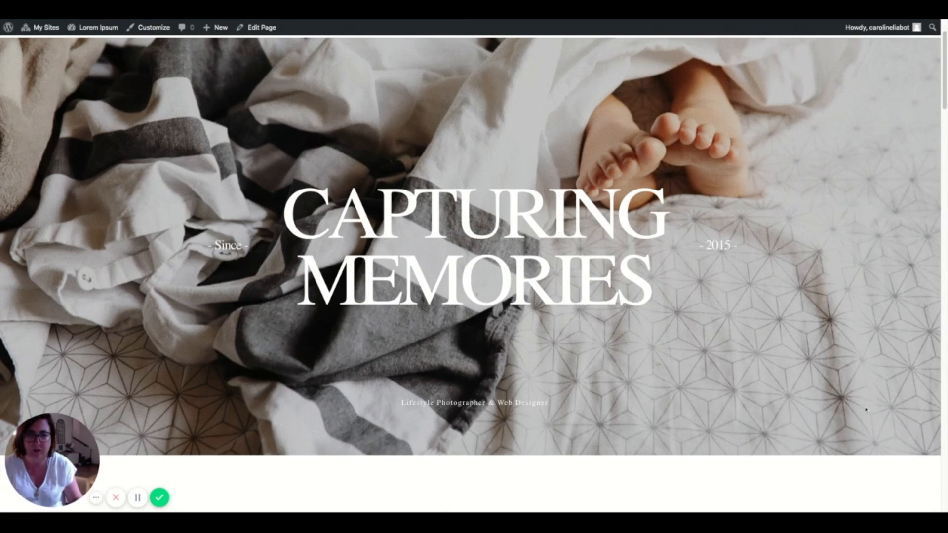
Review the "Capturing Memories" header and the photographer's introduction section on the finished About page
{"action": "scroll", "coordinate": [851, 408], "scroll_direction": "up", "scroll_amount": 2}
{"action": "scroll", "coordinate": [852, 408], "scroll_direction": "down", "scroll_amount": 1}
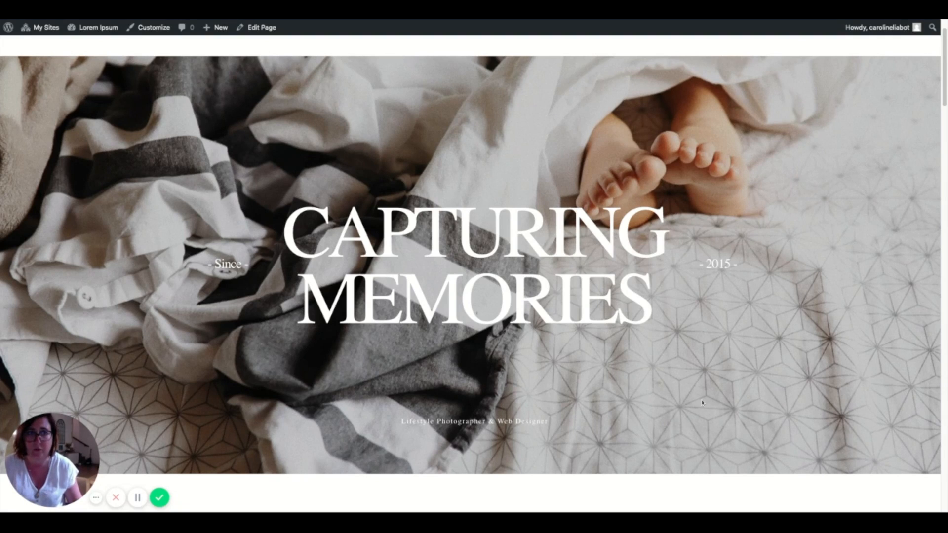
{"action": "scroll", "coordinate": [710, 389], "scroll_direction": "down", "scroll_amount": 5}
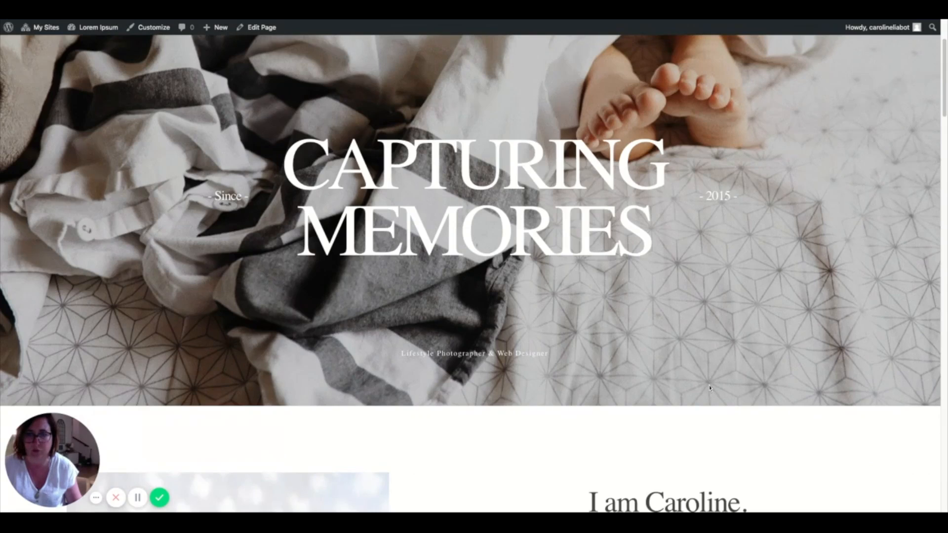
{"action": "scroll", "coordinate": [473, 274], "scroll_direction": "down", "scroll_amount": 3}
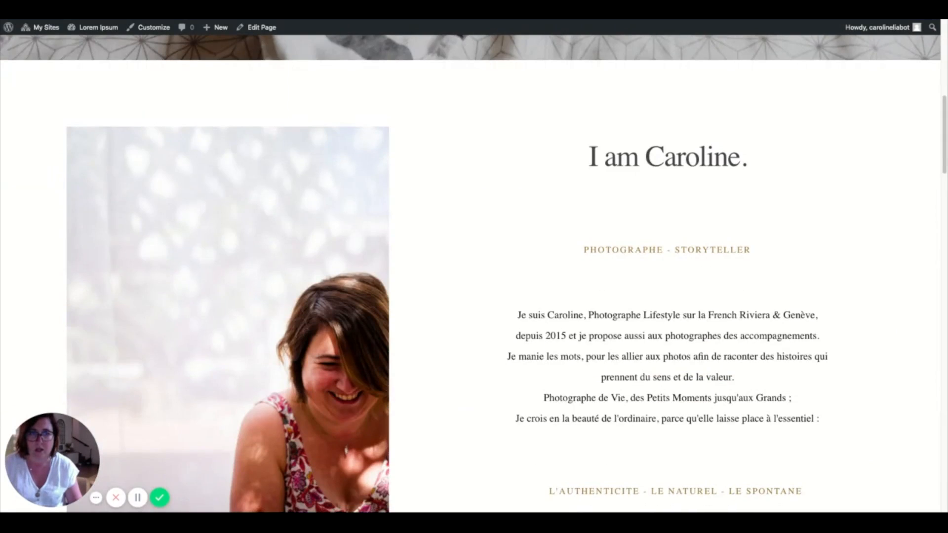
{"action": "scroll", "coordinate": [473, 274], "scroll_direction": "down", "scroll_amount": 2}
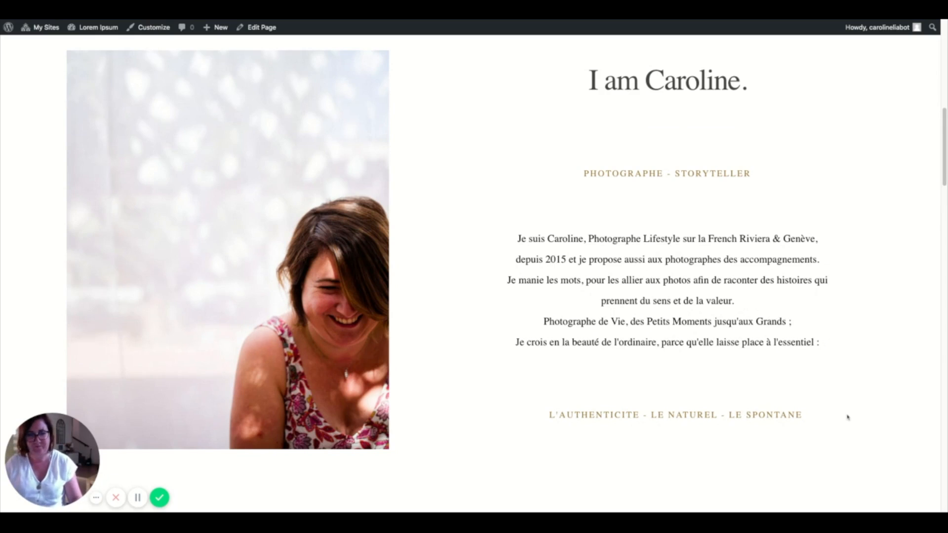
Examine the "They are my inspiration" section with its three child photos and accompanying text
{"action": "scroll", "coordinate": [839, 400], "scroll_direction": "down", "scroll_amount": 3}
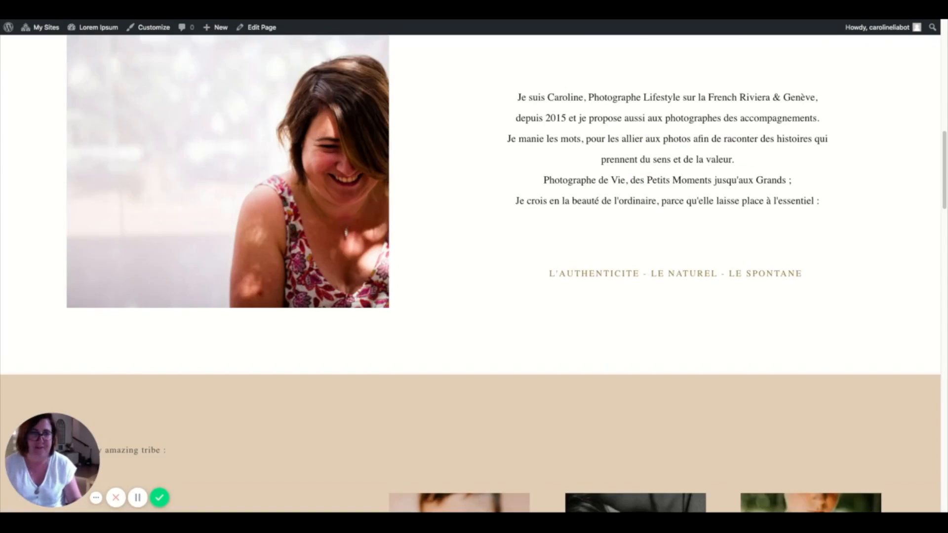
{"action": "scroll", "coordinate": [840, 397], "scroll_direction": "down", "scroll_amount": 4}
{"action": "scroll", "coordinate": [841, 391], "scroll_direction": "down", "scroll_amount": 2}
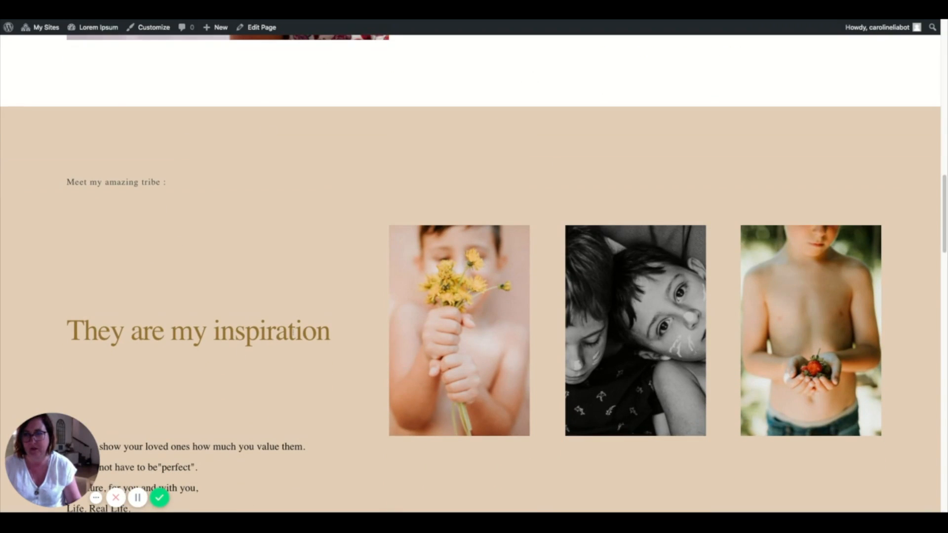
{"action": "scroll", "coordinate": [293, 333], "scroll_direction": "down", "scroll_amount": 1}
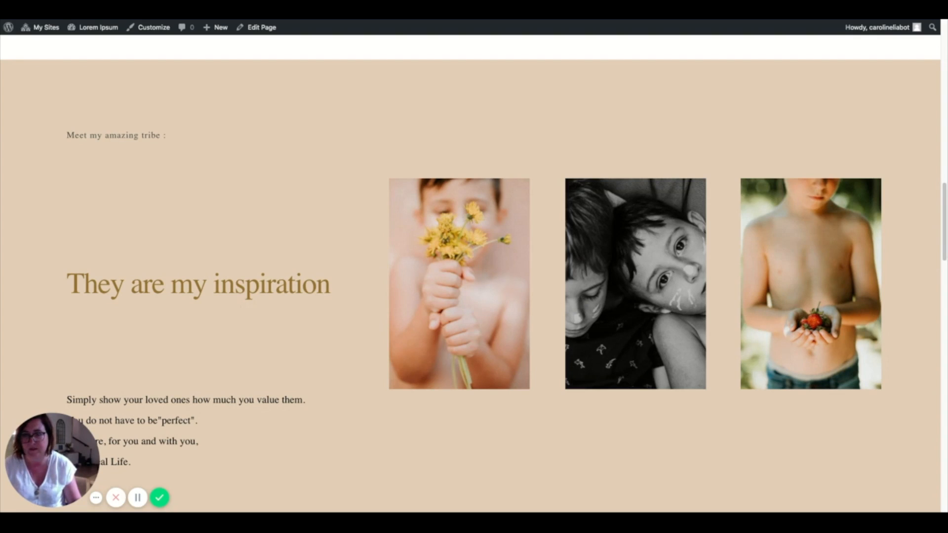
{"action": "scroll", "coordinate": [474, 286], "scroll_direction": "down", "scroll_amount": 1}
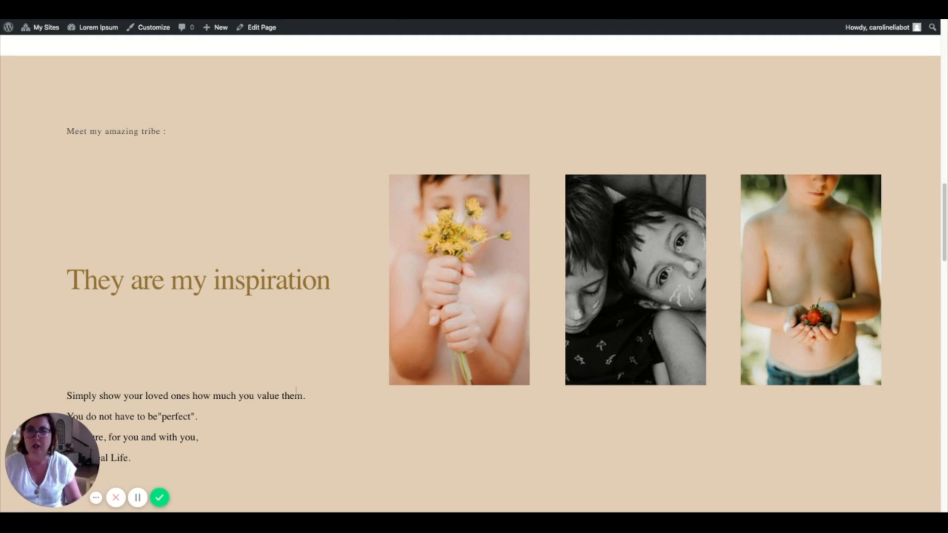
{"action": "scroll", "coordinate": [297, 390], "scroll_direction": "down", "scroll_amount": 2}
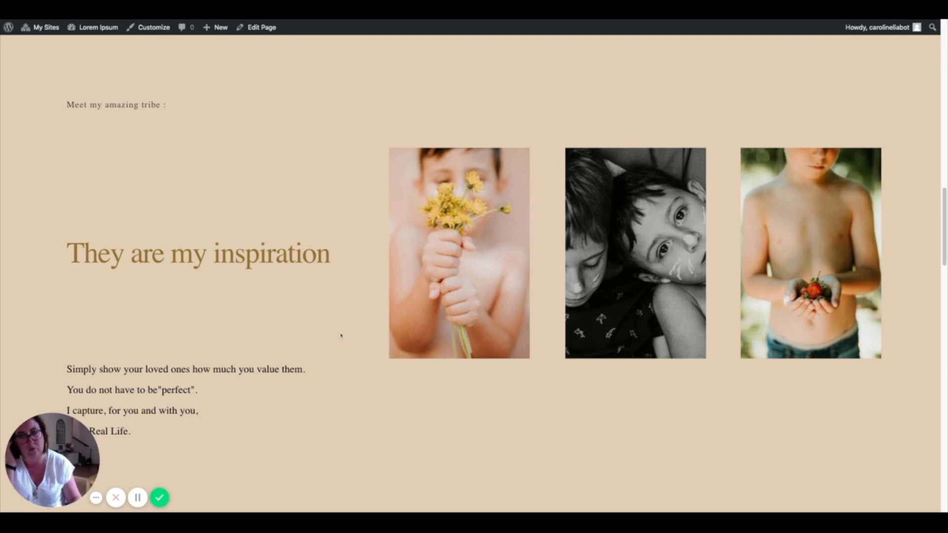
{"action": "scroll", "coordinate": [245, 362], "scroll_direction": "down", "scroll_amount": 1}
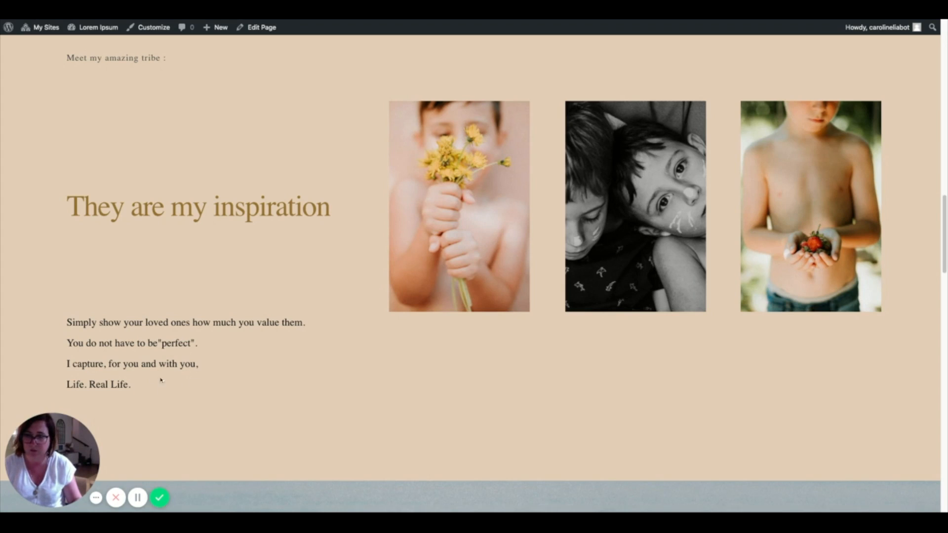
Review the journal banner, the "Life. Real life is..." section, the "Kind Words" testimonial and the footer
{"action": "scroll", "coordinate": [382, 398], "scroll_direction": "down", "scroll_amount": 10}
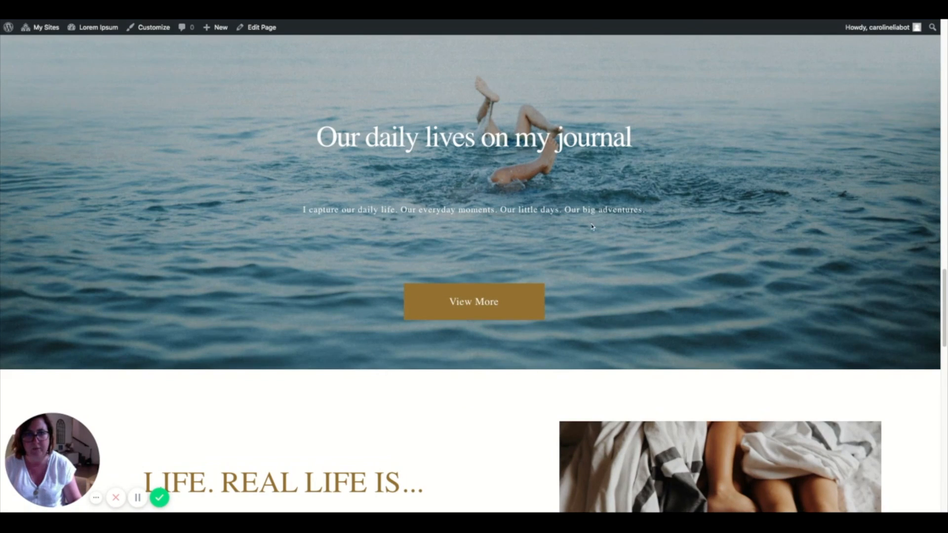
{"action": "scroll", "coordinate": [474, 299], "scroll_direction": "down", "scroll_amount": 10}
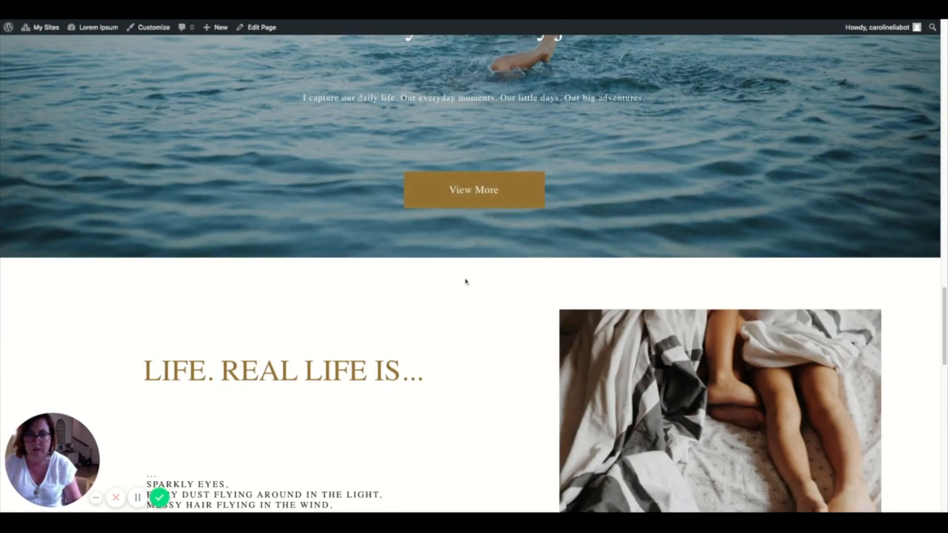
{"action": "scroll", "coordinate": [465, 282], "scroll_direction": "up", "scroll_amount": 3}
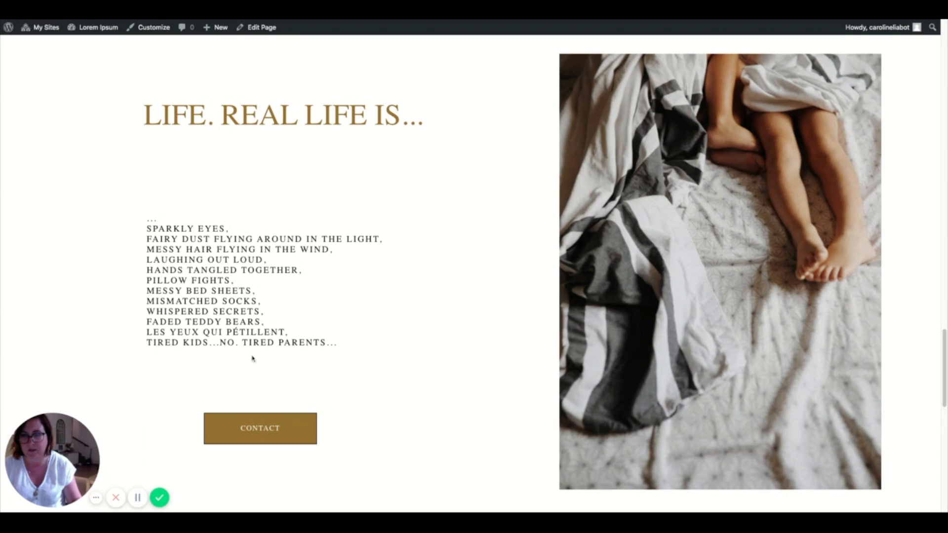
{"action": "scroll", "coordinate": [332, 362], "scroll_direction": "down", "scroll_amount": 3}
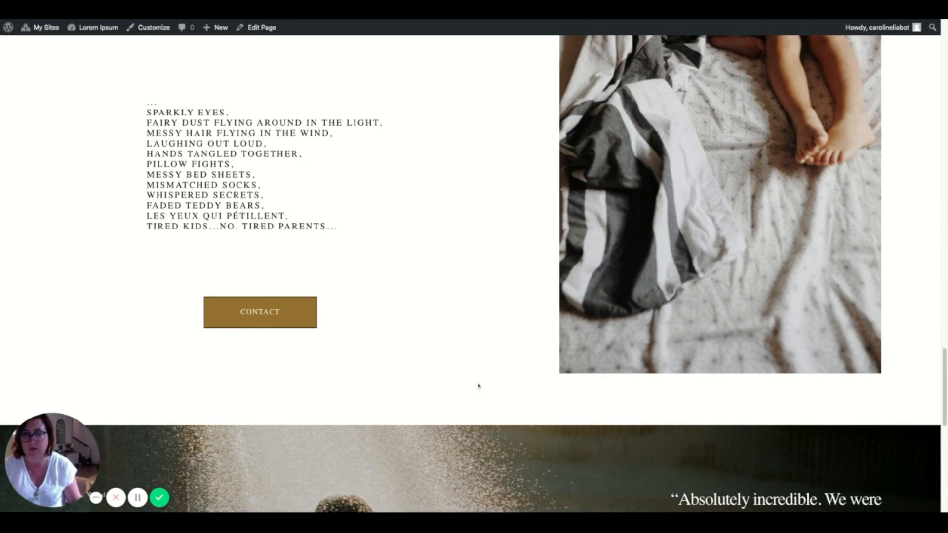
{"action": "scroll", "coordinate": [426, 390], "scroll_direction": "down", "scroll_amount": 10}
{"action": "scroll", "coordinate": [506, 258], "scroll_direction": "up", "scroll_amount": 2}
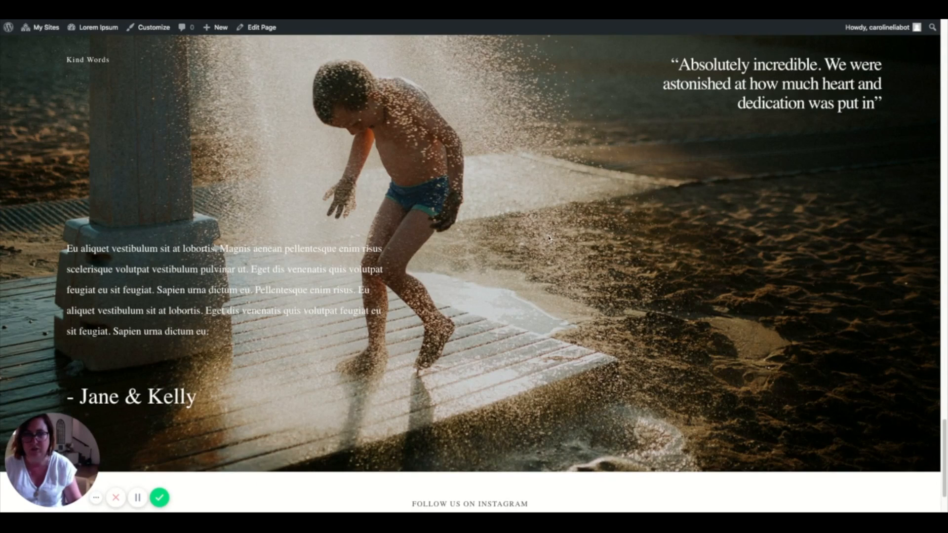
{"action": "scroll", "coordinate": [549, 239], "scroll_direction": "up", "scroll_amount": 1}
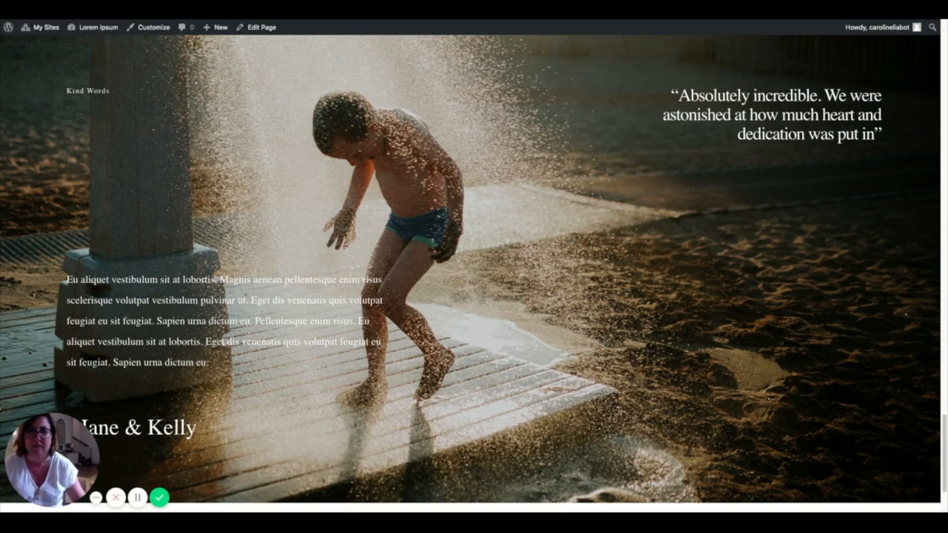
{"action": "scroll", "coordinate": [437, 426], "scroll_direction": "down", "scroll_amount": 3}
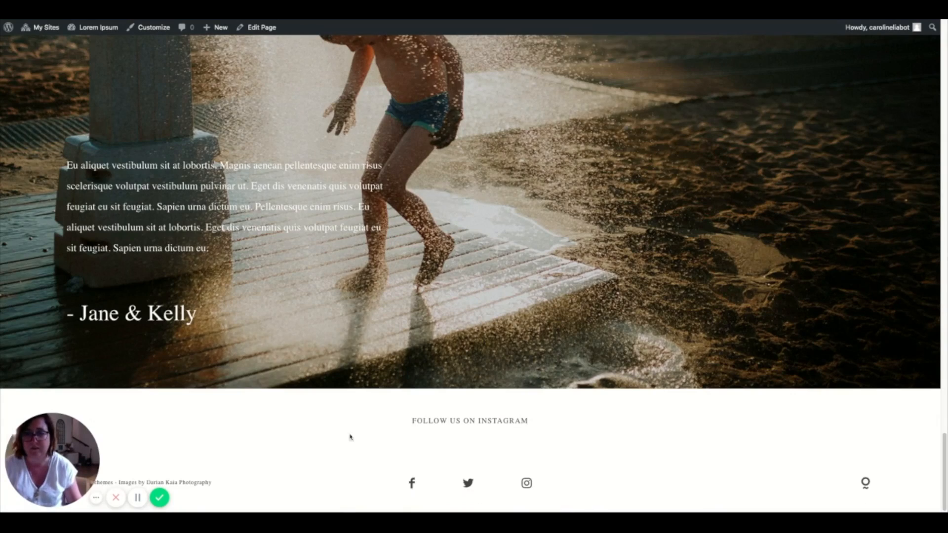
Go back over the testimonial and the "Life. Real life is..." section with its photo and contact button
{"action": "scroll", "coordinate": [530, 390], "scroll_direction": "up", "scroll_amount": 7}
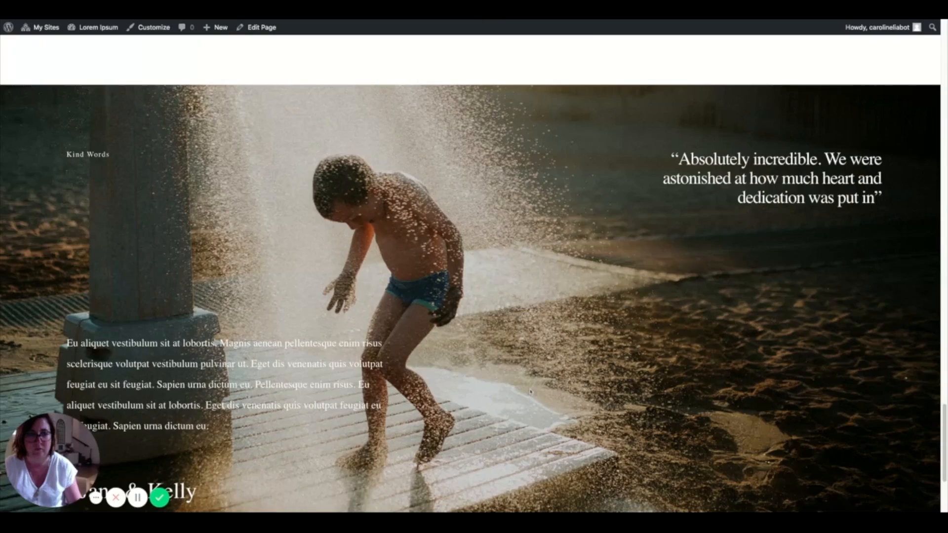
{"action": "scroll", "coordinate": [529, 392], "scroll_direction": "up", "scroll_amount": 6}
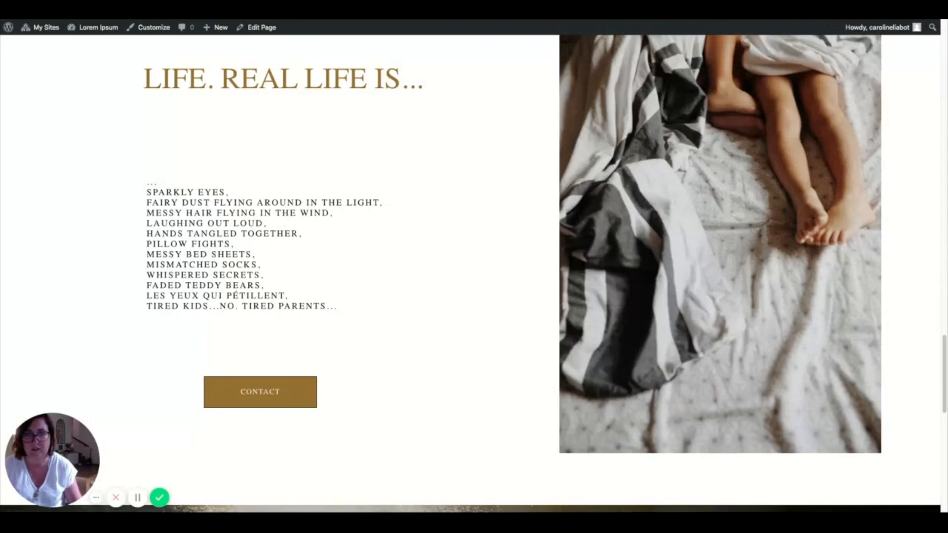
{"action": "scroll", "coordinate": [471, 274], "scroll_direction": "up", "scroll_amount": 4}
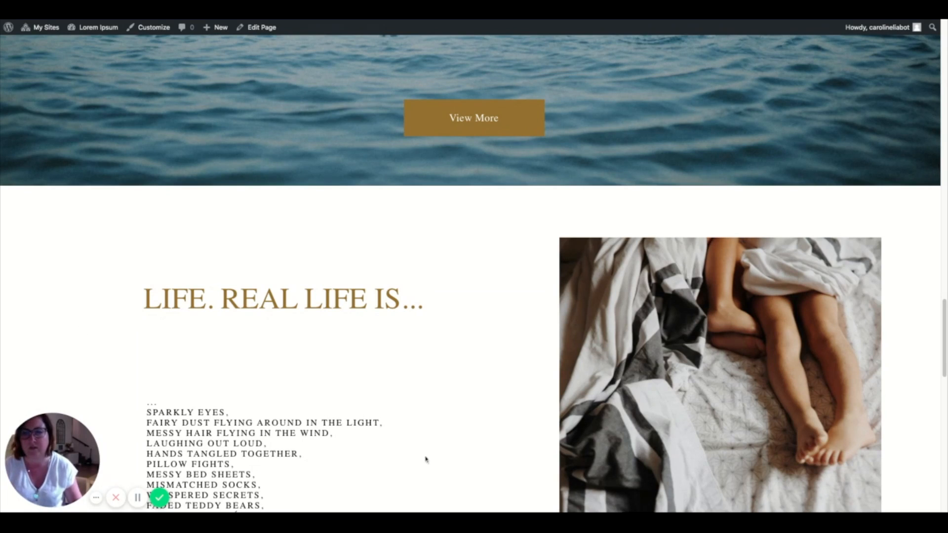
{"action": "scroll", "coordinate": [489, 307], "scroll_direction": "down", "scroll_amount": 1}
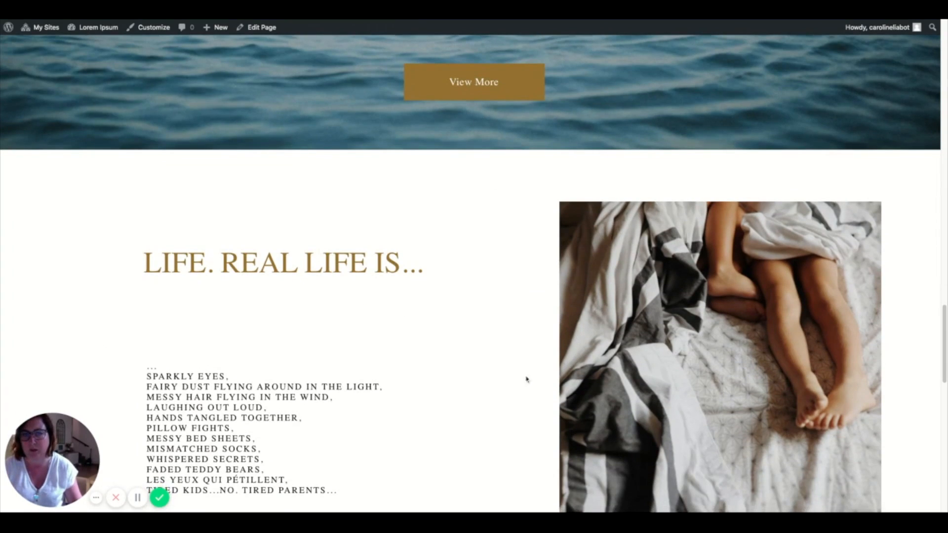
{"action": "scroll", "coordinate": [531, 344], "scroll_direction": "down", "scroll_amount": 2}
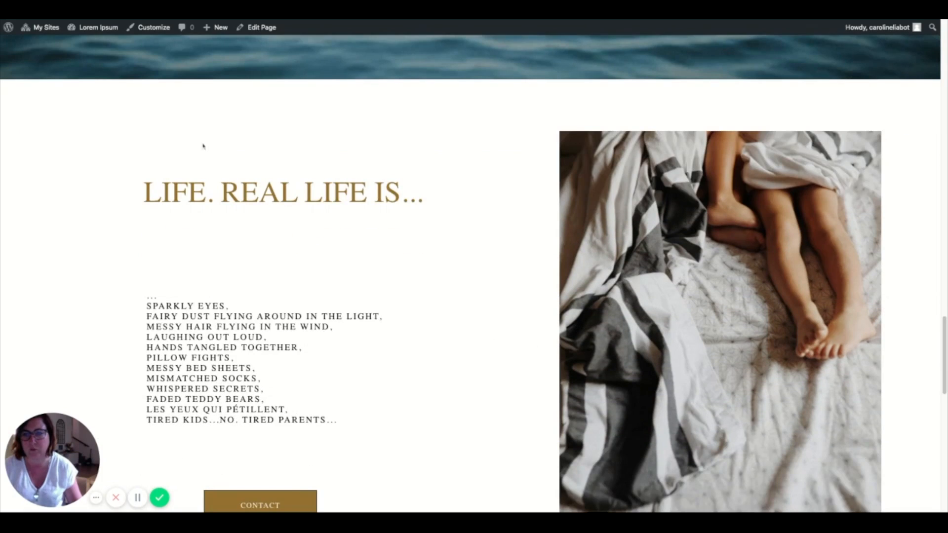